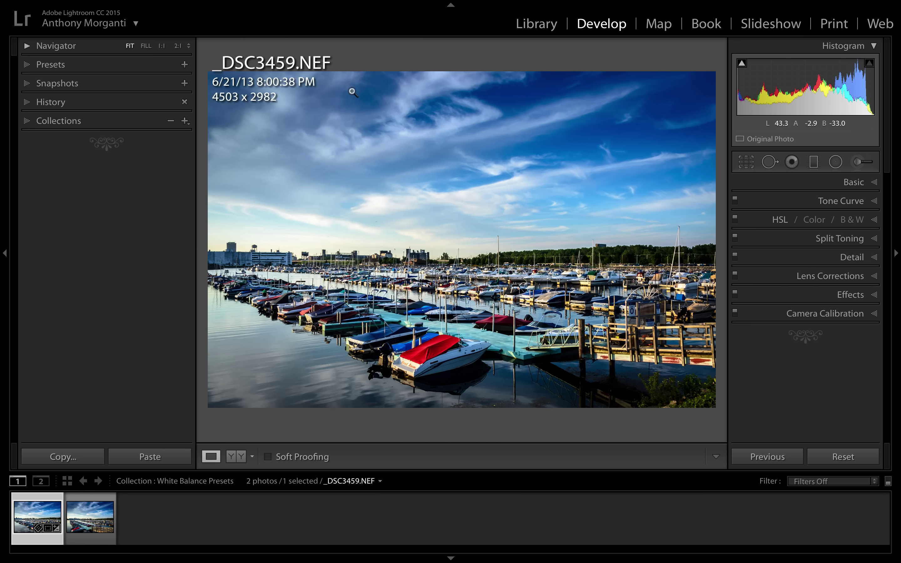
Compare the raw photo's white balance choices with the JPEG's As Shot, Auto and Custom, leaving the JPEG on As Shot.
{"action": "left_click", "coordinate": [86, 518]}
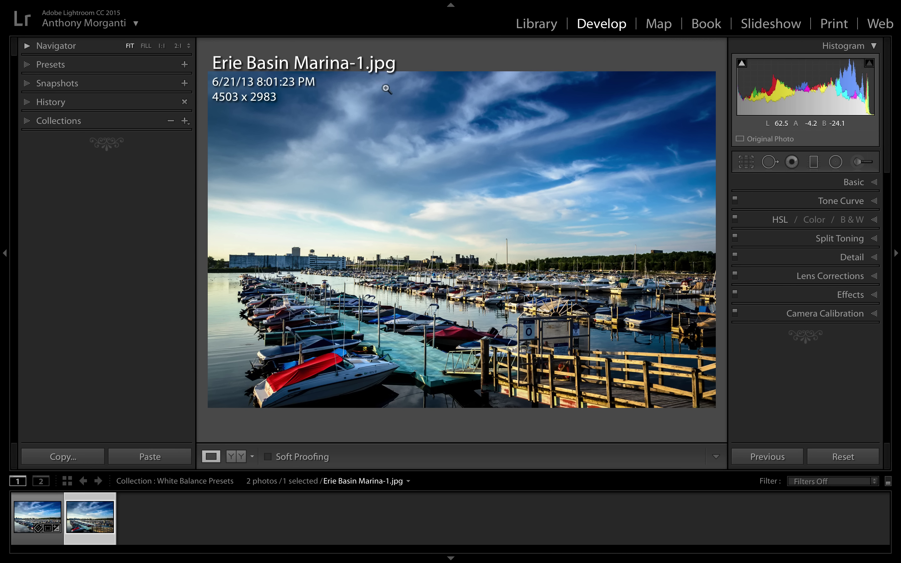
{"action": "left_click", "coordinate": [37, 517]}
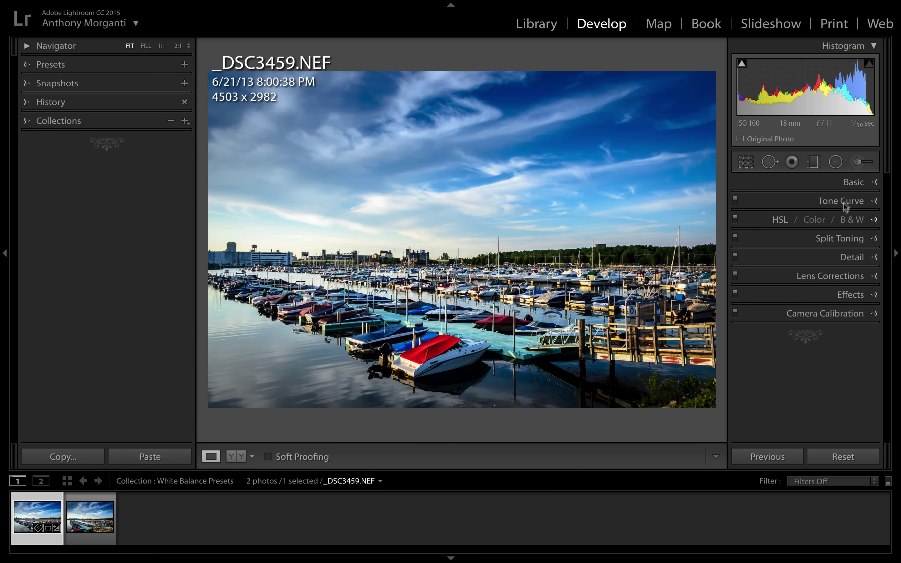
{"action": "left_click", "coordinate": [855, 183]}
{"action": "left_click", "coordinate": [839, 223]}
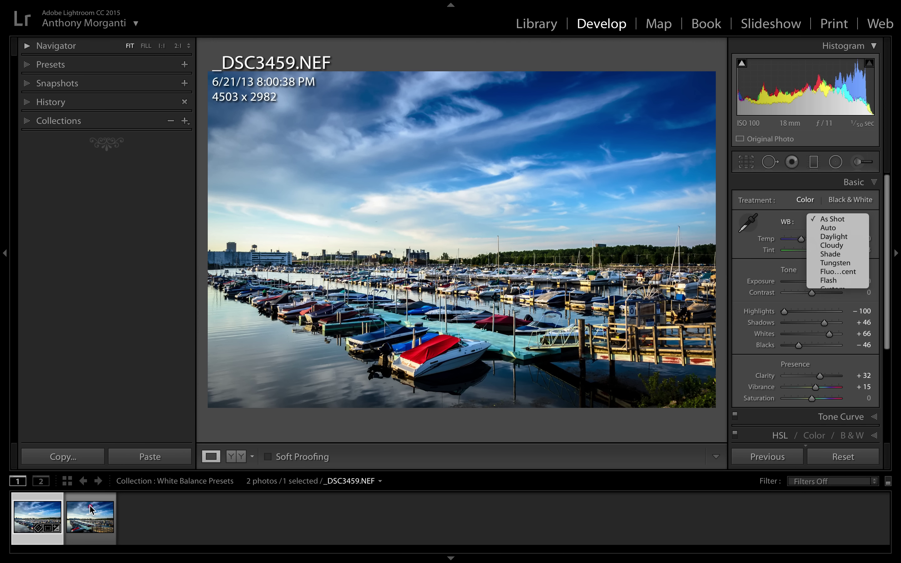
{"action": "left_click", "coordinate": [84, 506]}
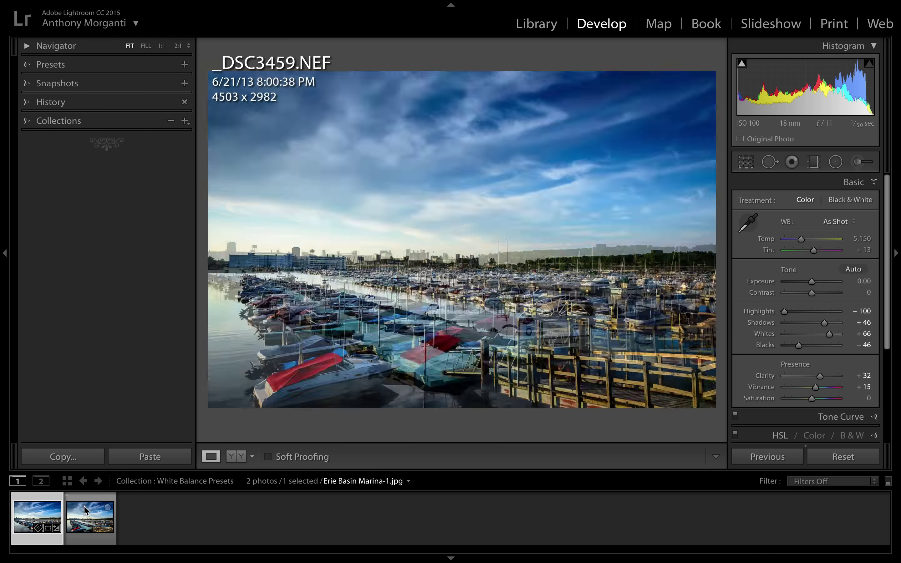
{"action": "left_click", "coordinate": [838, 222]}
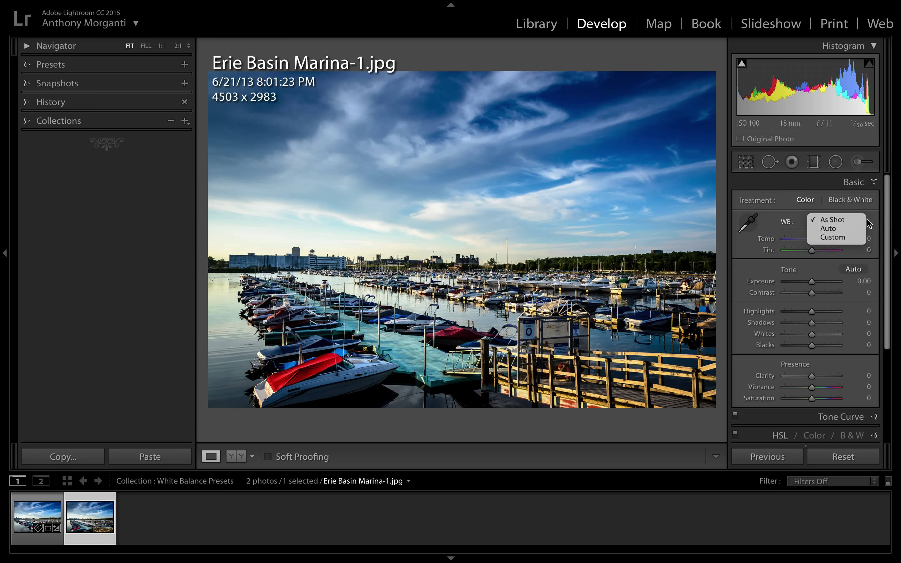
{"action": "left_click", "coordinate": [831, 221]}
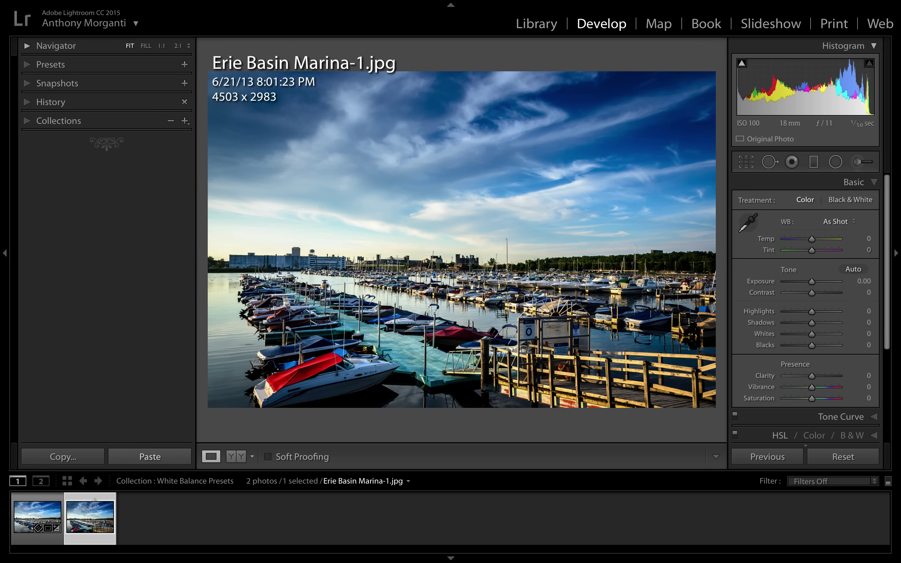
Switch back to the raw _DSC3459.NEF photo in the filmstrip.
{"action": "left_click", "coordinate": [28, 514]}
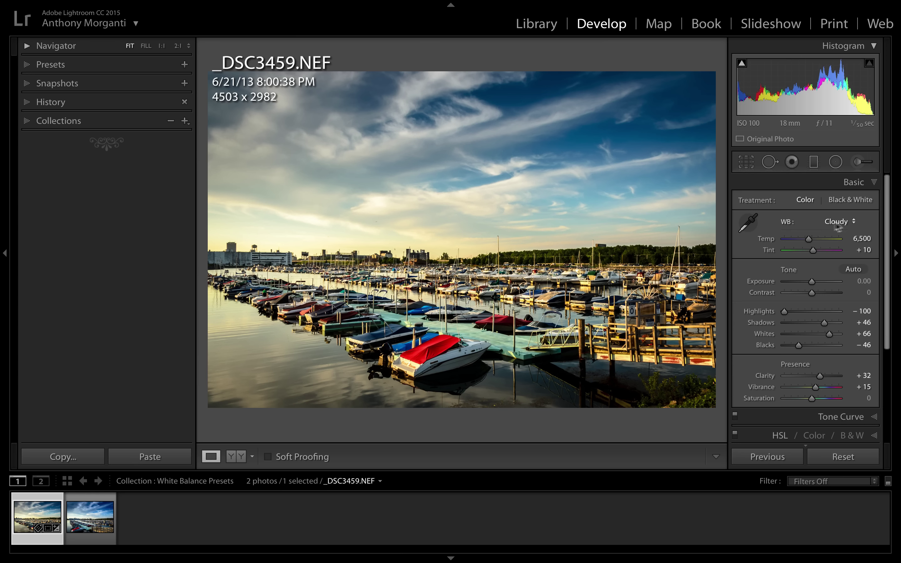
Start a new develop preset named Cloudy and create a 'White Balance' preset folder for it.
{"action": "left_click", "coordinate": [27, 64]}
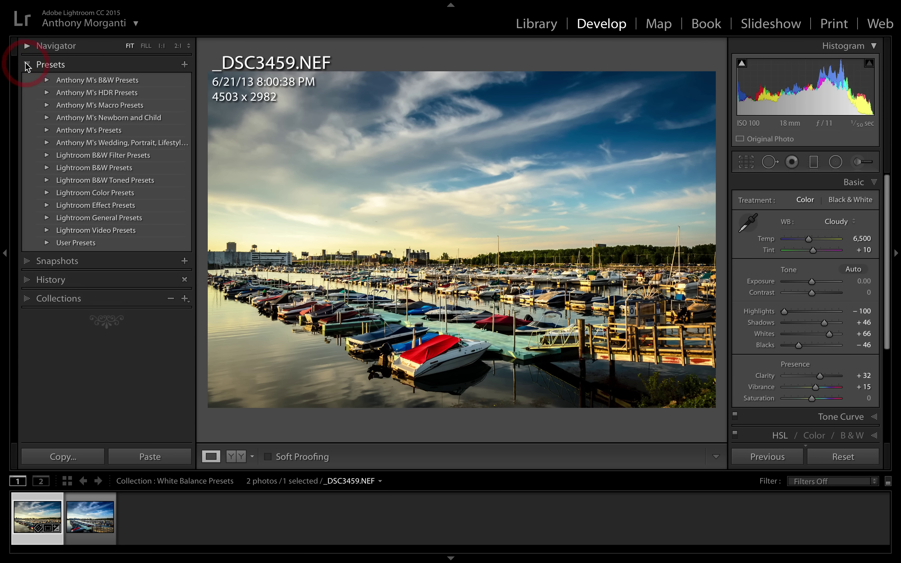
{"action": "left_click", "coordinate": [184, 64]}
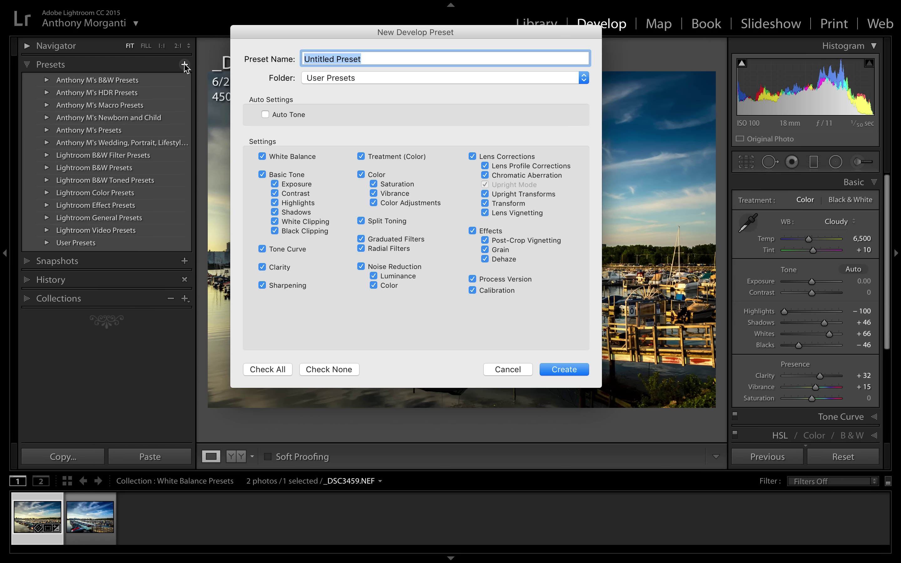
{"action": "type", "text": "Cloudy"}
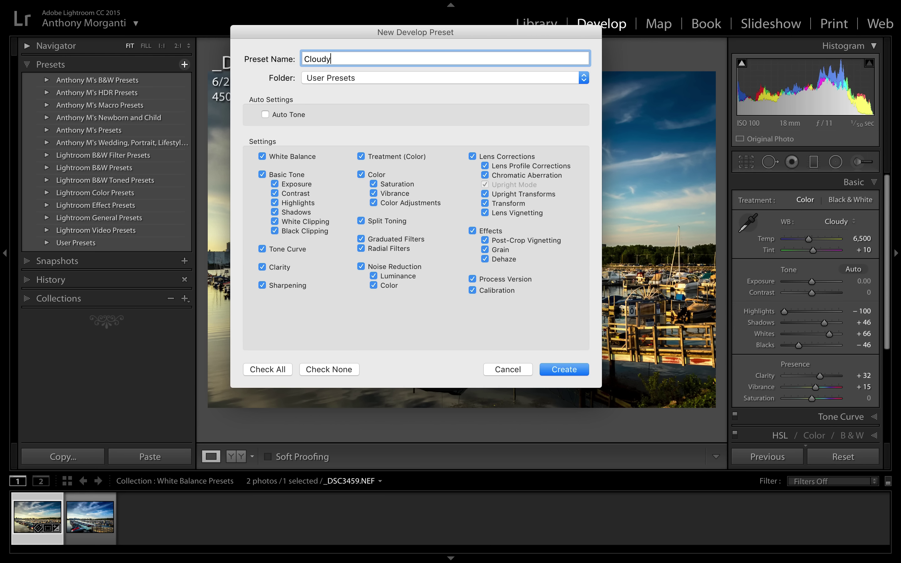
{"action": "left_click", "coordinate": [419, 79]}
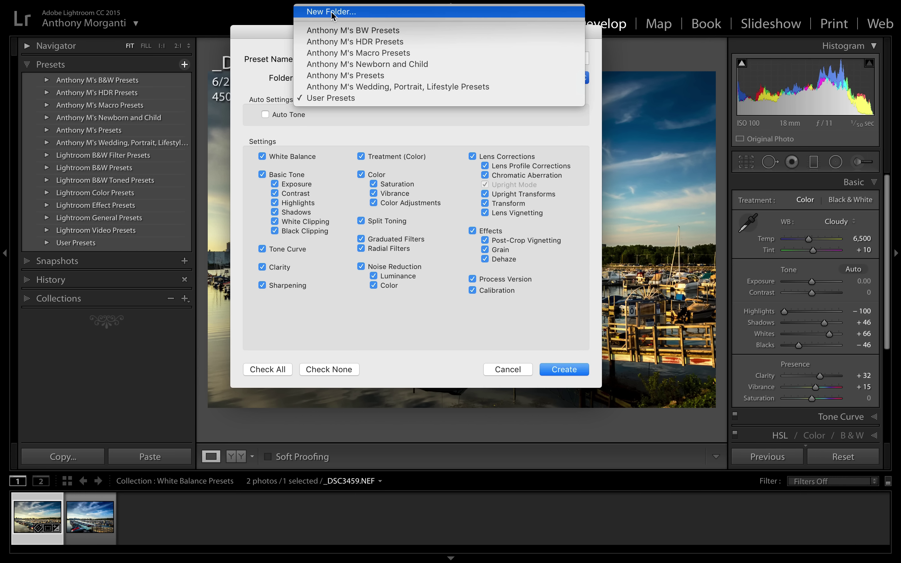
{"action": "left_click", "coordinate": [332, 13]}
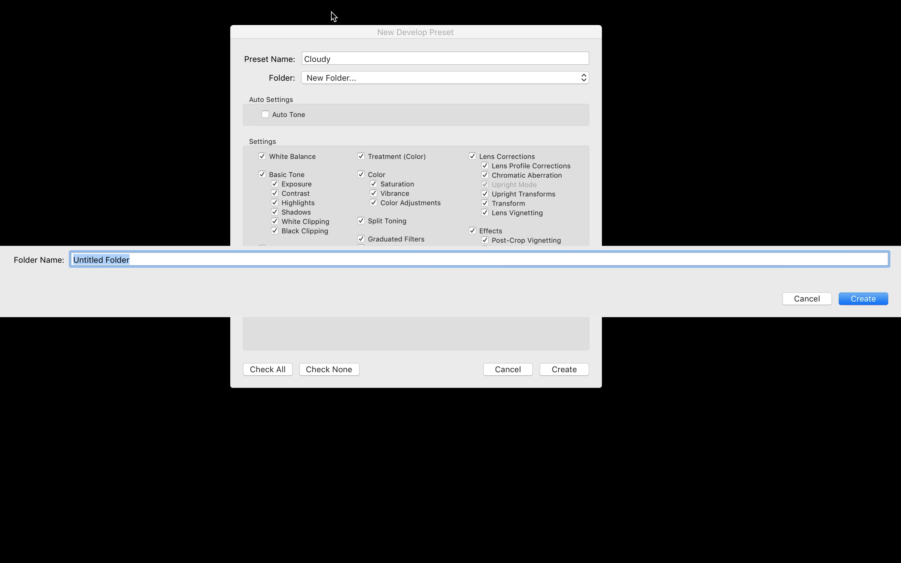
{"action": "type", "text": "White B"}
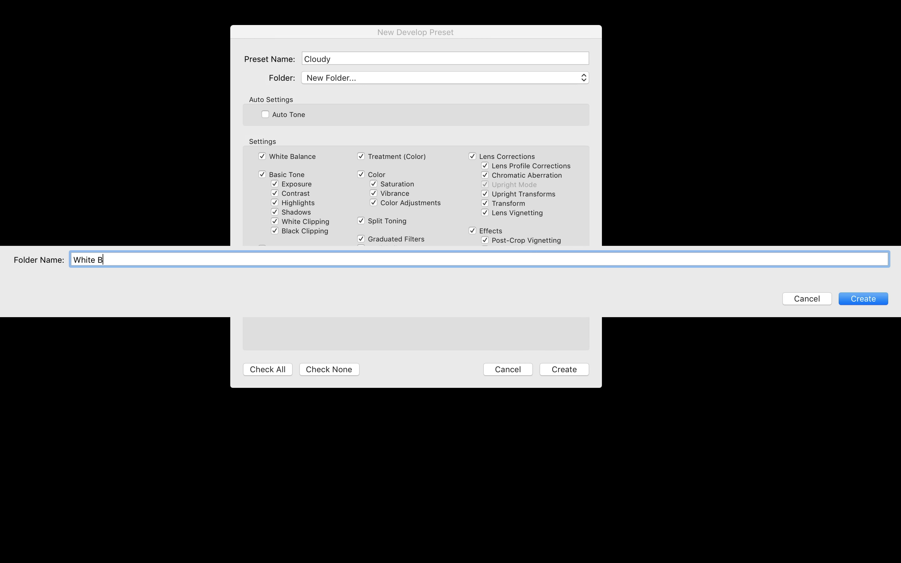
{"action": "type", "text": "alance"}
{"action": "key", "text": "Return"}
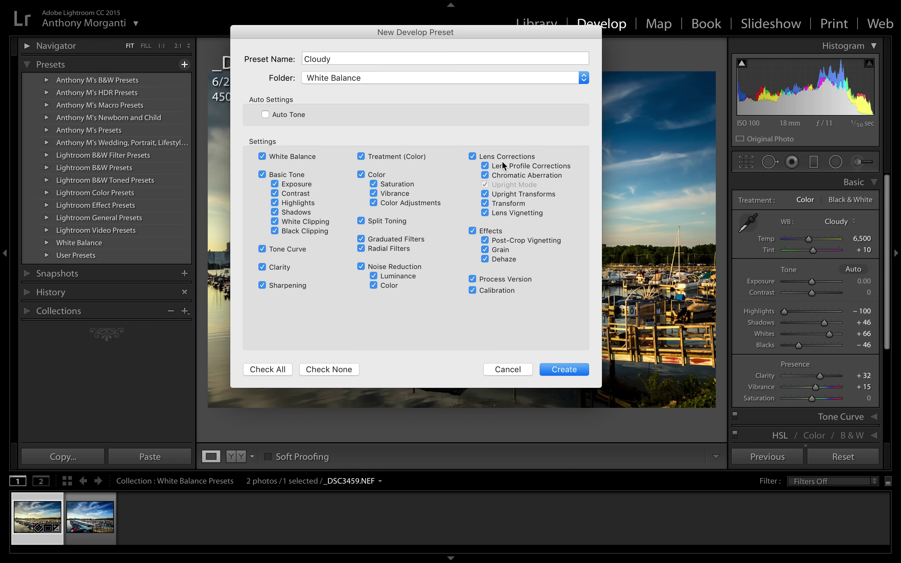
Limit the Cloudy preset to the White Balance setting only and create it.
{"action": "left_click", "coordinate": [329, 370]}
{"action": "left_click", "coordinate": [472, 278]}
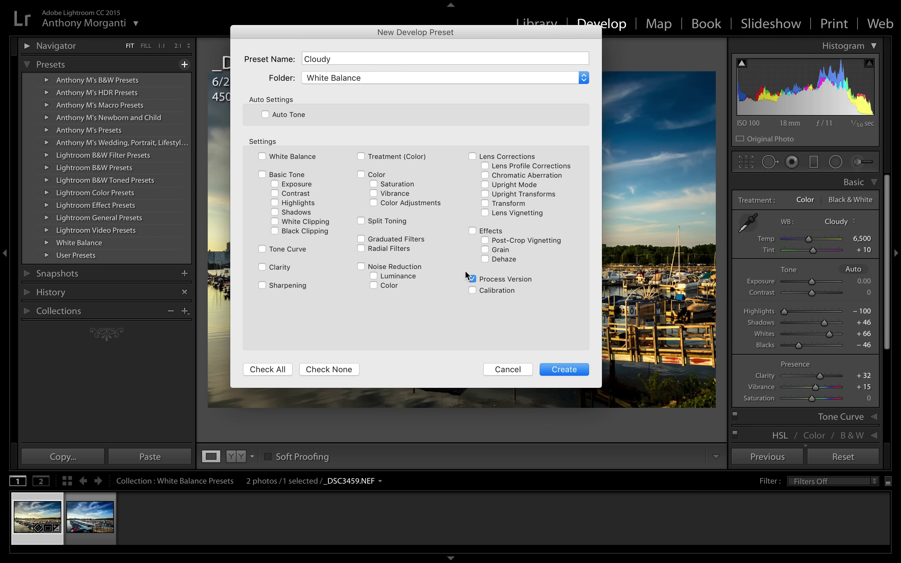
{"action": "left_click", "coordinate": [262, 157]}
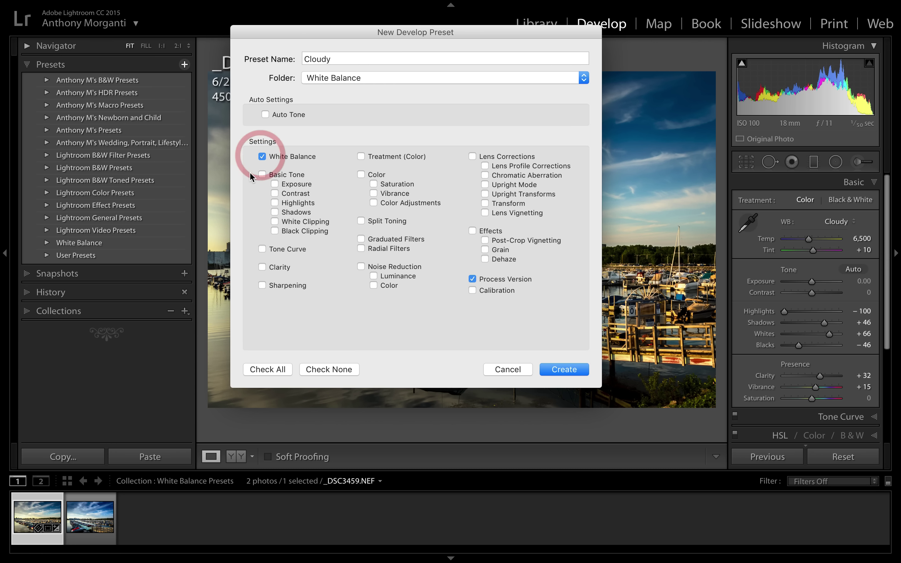
{"action": "left_click", "coordinate": [557, 369]}
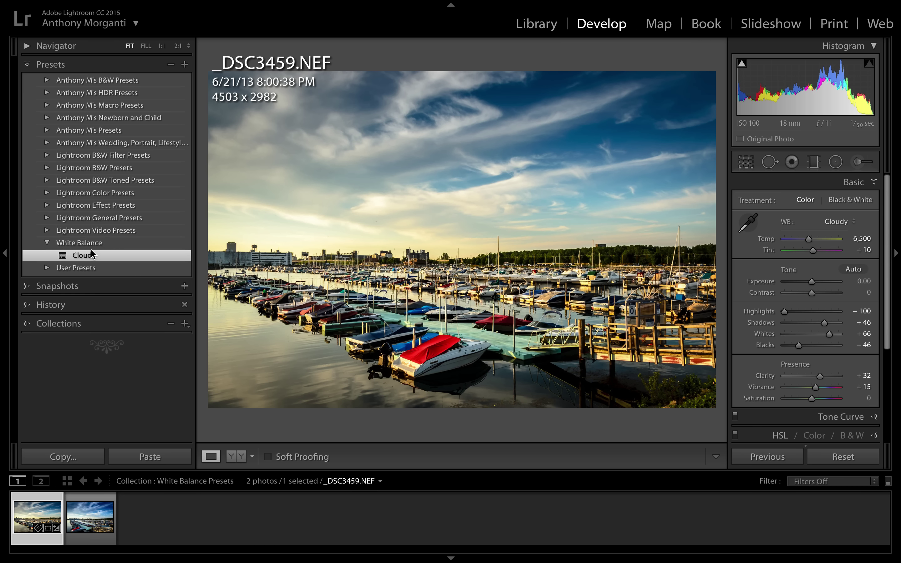
Apply the Cloudy preset to the JPEG (Custom, Temp +20, Tint +1), then return to the raw photo.
{"action": "left_click", "coordinate": [78, 509]}
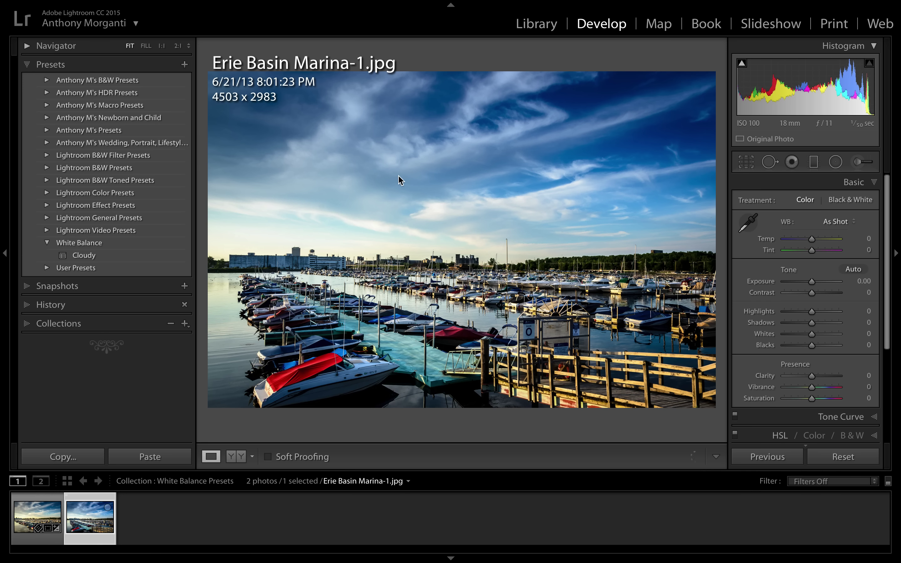
{"action": "left_click", "coordinate": [831, 223]}
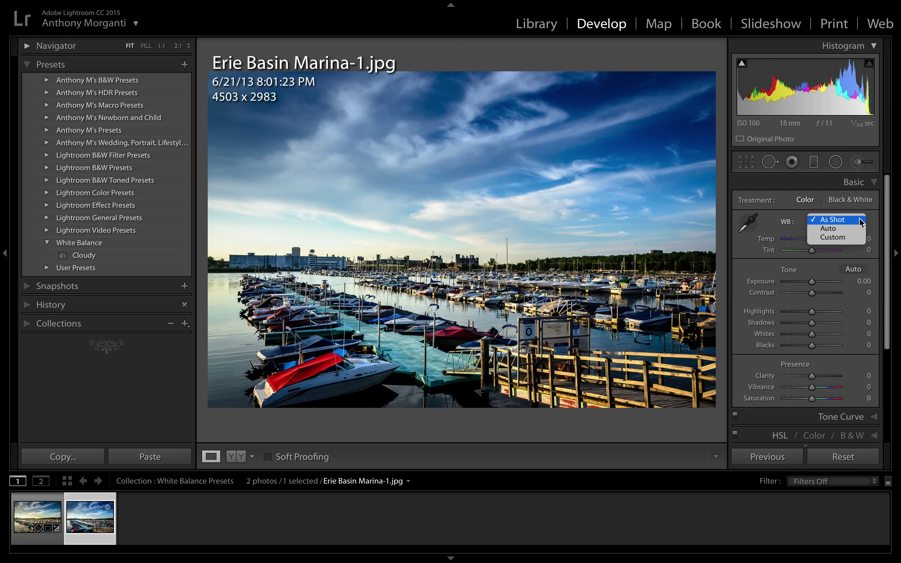
{"action": "left_click", "coordinate": [862, 223]}
{"action": "left_click", "coordinate": [90, 257]}
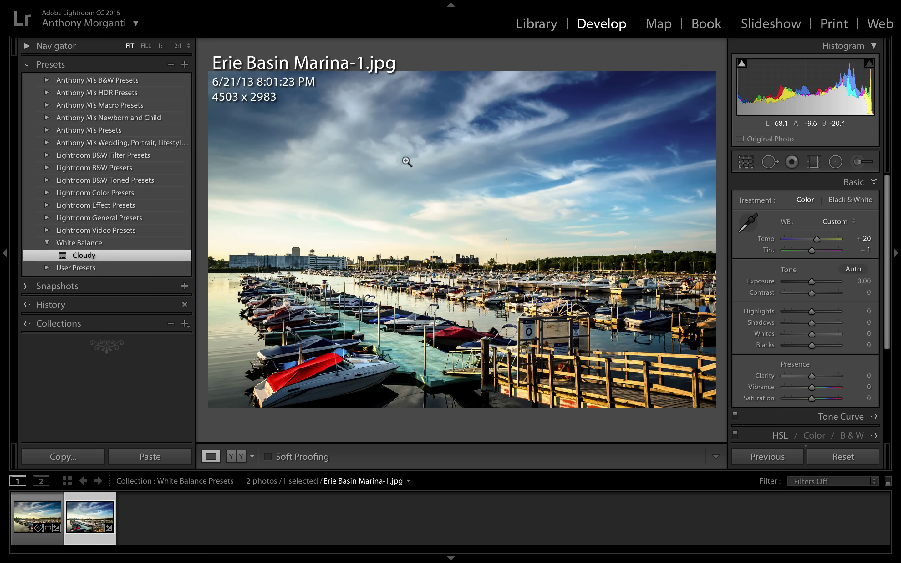
{"action": "left_click", "coordinate": [35, 511]}
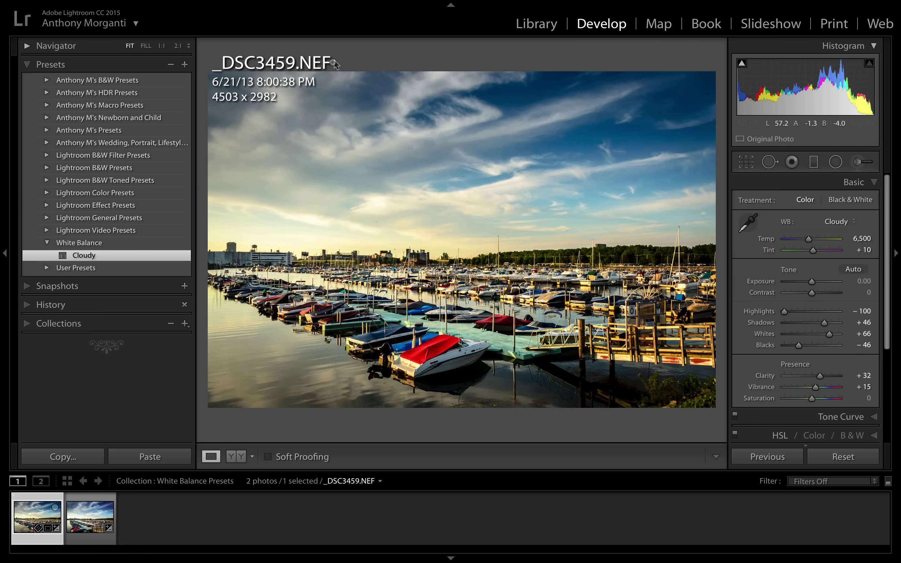
Set the raw photo to Shade white balance (Temp 7,500) and save a Shade preset in White Balance.
{"action": "left_click", "coordinate": [848, 221]}
{"action": "left_click", "coordinate": [848, 228]}
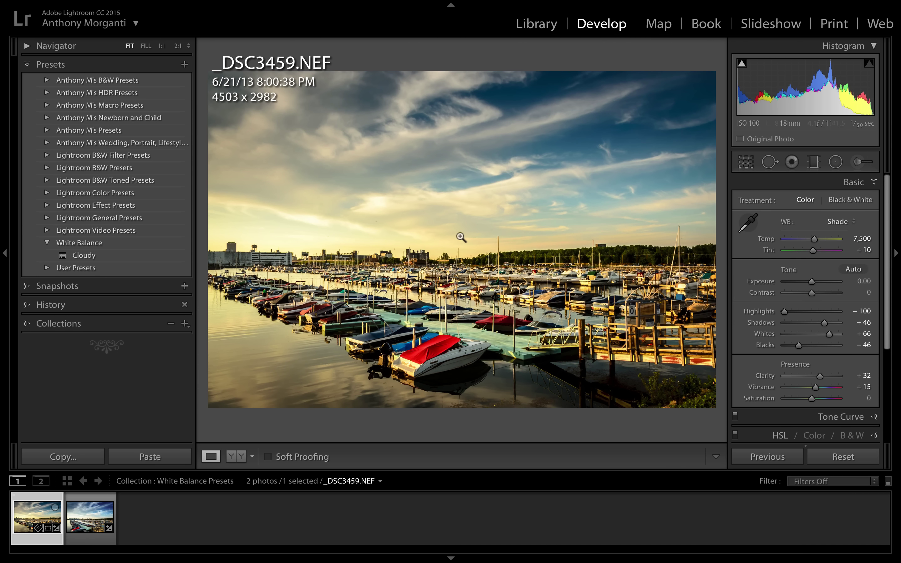
{"action": "left_click", "coordinate": [184, 64]}
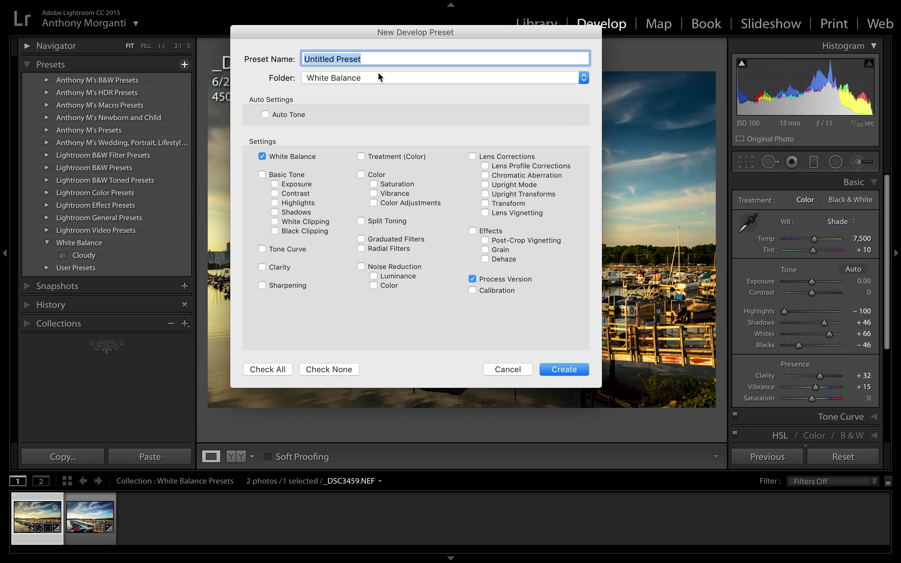
{"action": "type", "text": "Shade"}
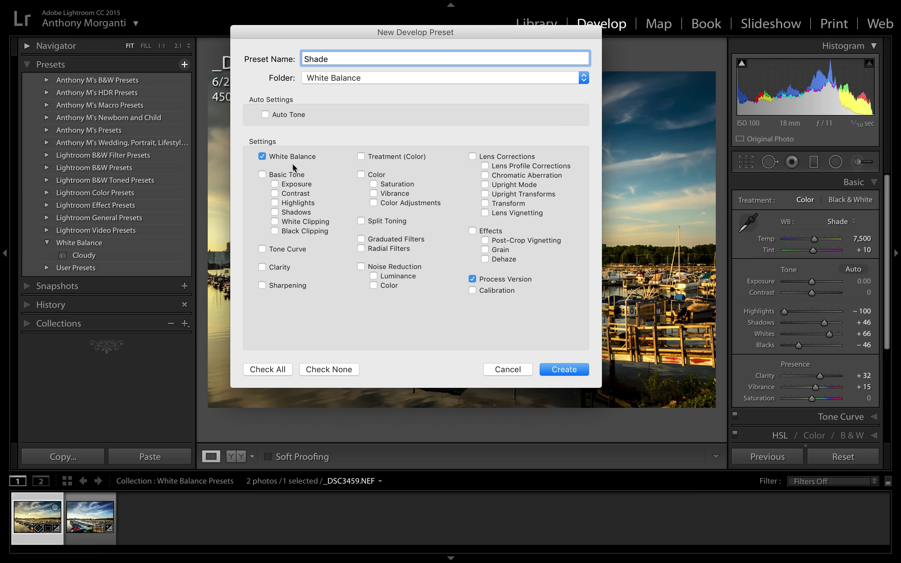
{"action": "left_click", "coordinate": [559, 369]}
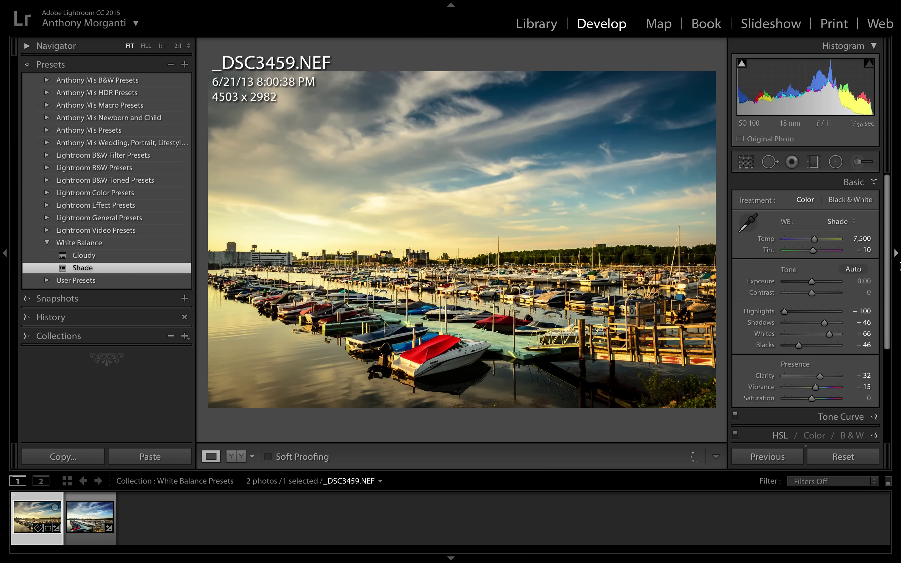
Set the raw photo to Tungsten white balance (Temp 2,850) and save it as a Tungsten preset.
{"action": "left_click", "coordinate": [848, 222]}
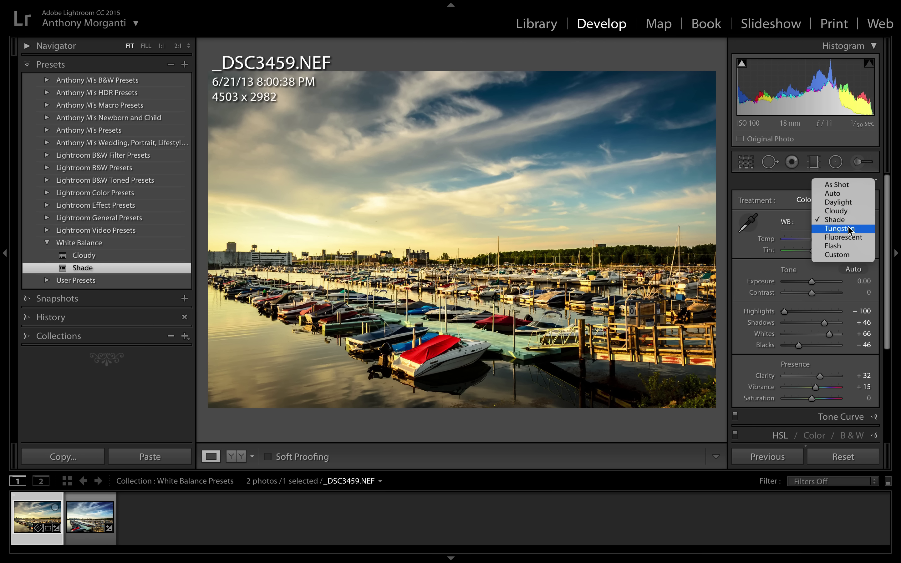
{"action": "left_click", "coordinate": [848, 229]}
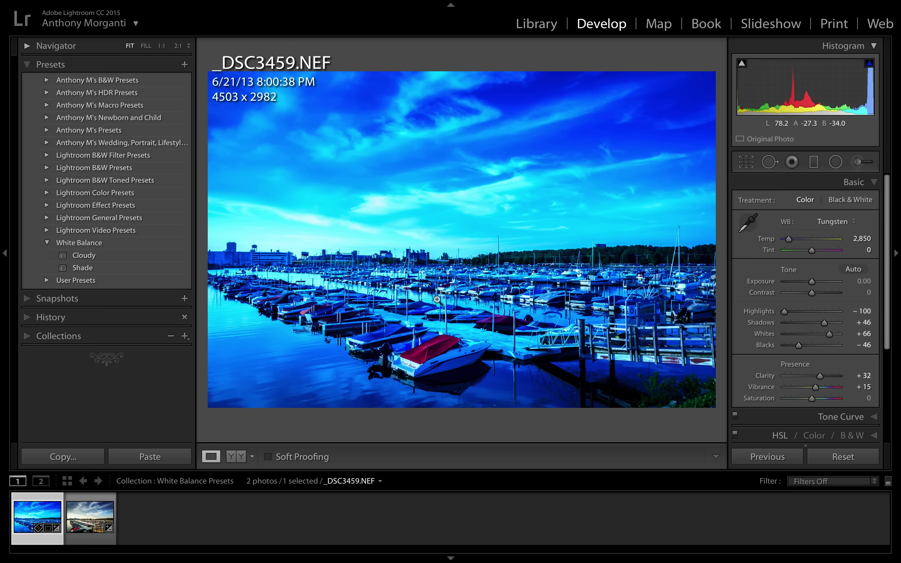
{"action": "left_click", "coordinate": [184, 66]}
{"action": "type", "text": "Tungse"}
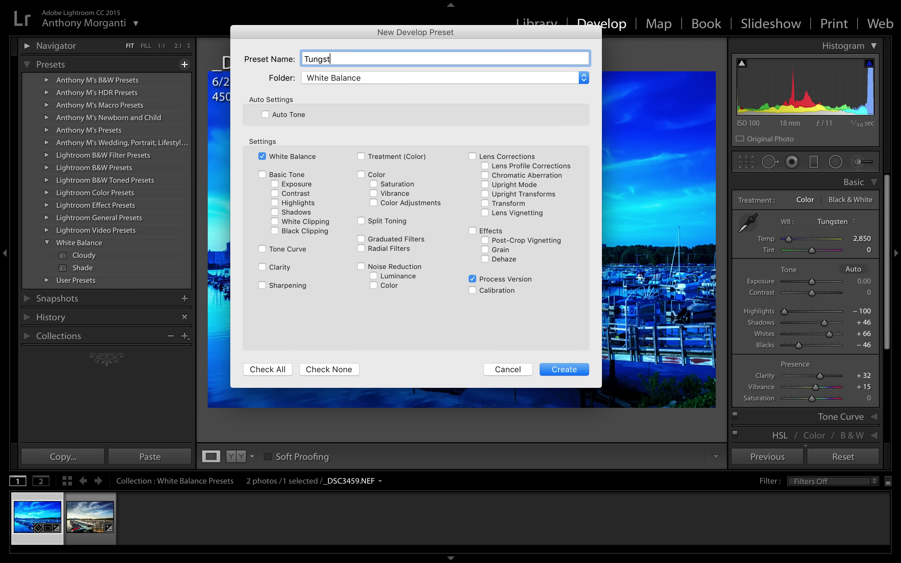
{"action": "type", "text": "en"}
{"action": "left_click", "coordinate": [560, 368]}
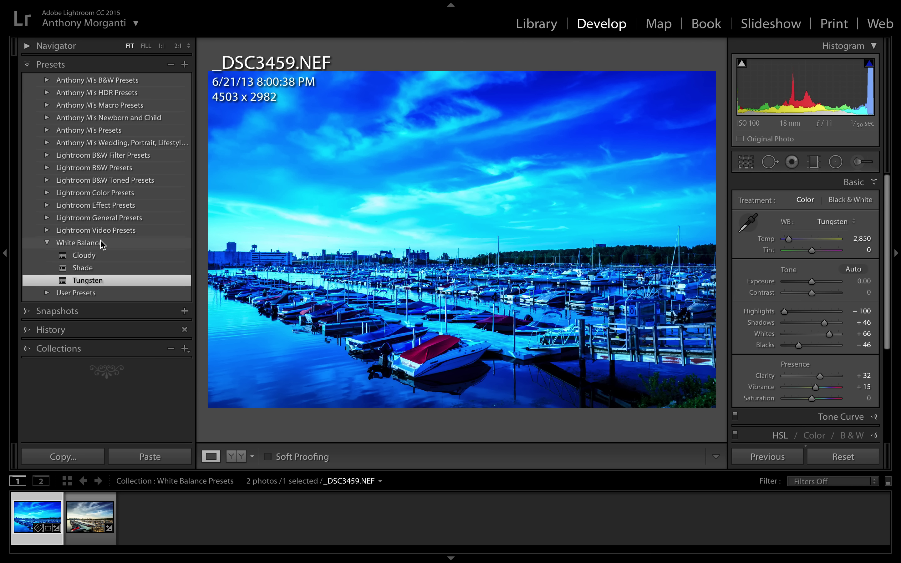
Try the Cloudy, Shade and Tungsten presets in turn on the raw photo.
{"action": "left_click", "coordinate": [92, 256]}
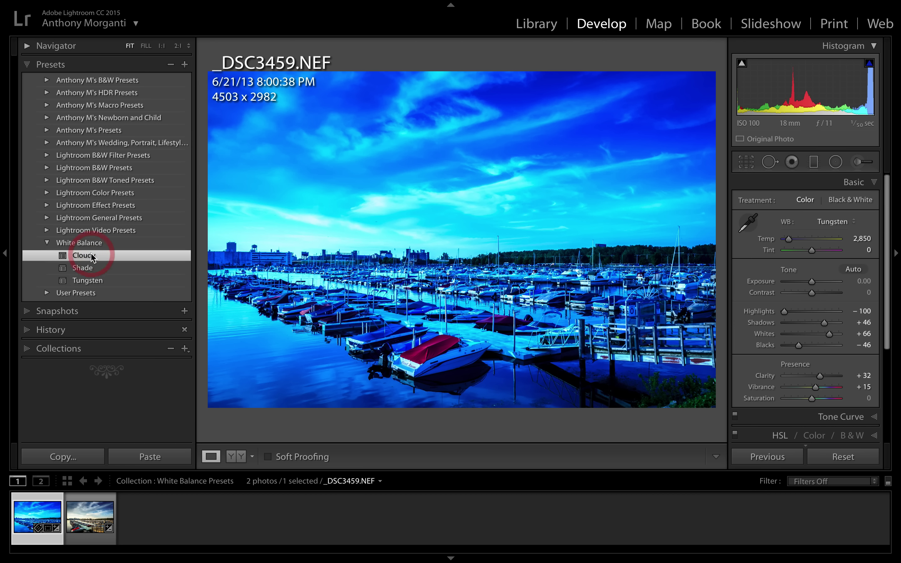
{"action": "left_click", "coordinate": [92, 268]}
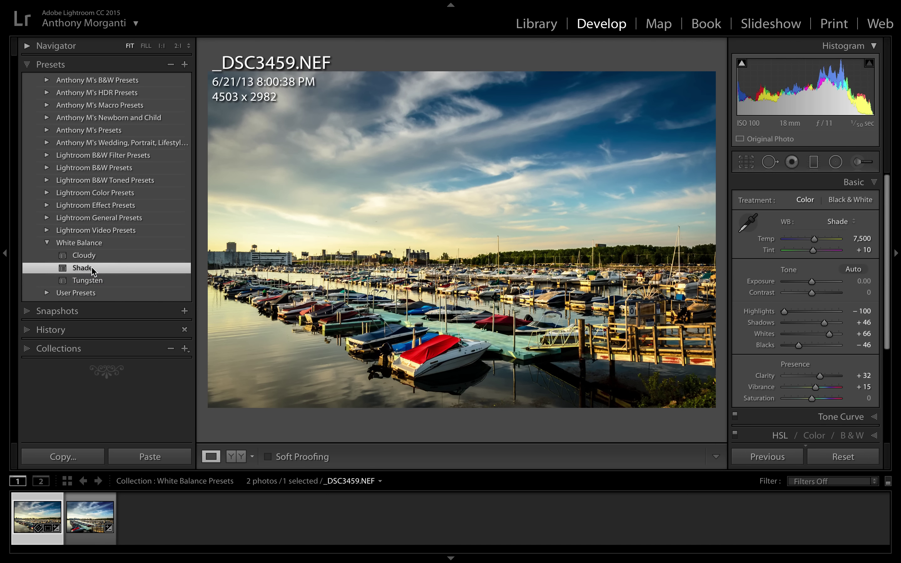
{"action": "left_click", "coordinate": [92, 283]}
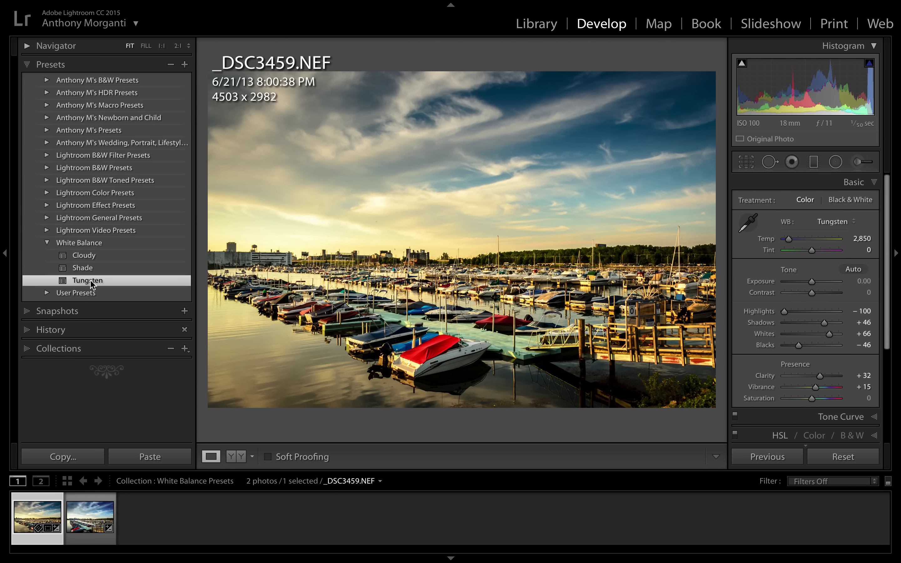
Try Tungsten, Shade and Cloudy on Erie Basin Marina-1.jpg, ending on Cloudy, then return to the raw photo.
{"action": "left_click", "coordinate": [84, 522]}
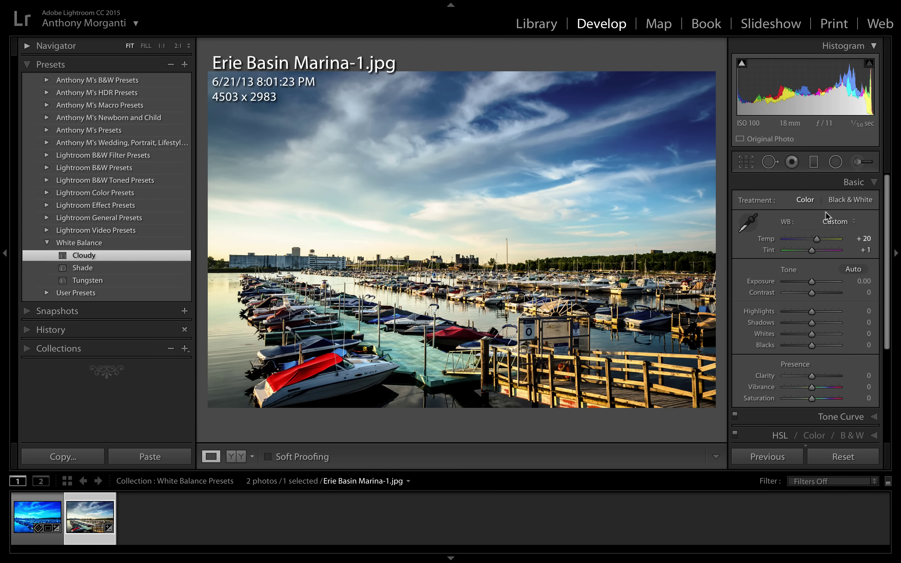
{"action": "left_click", "coordinate": [844, 223]}
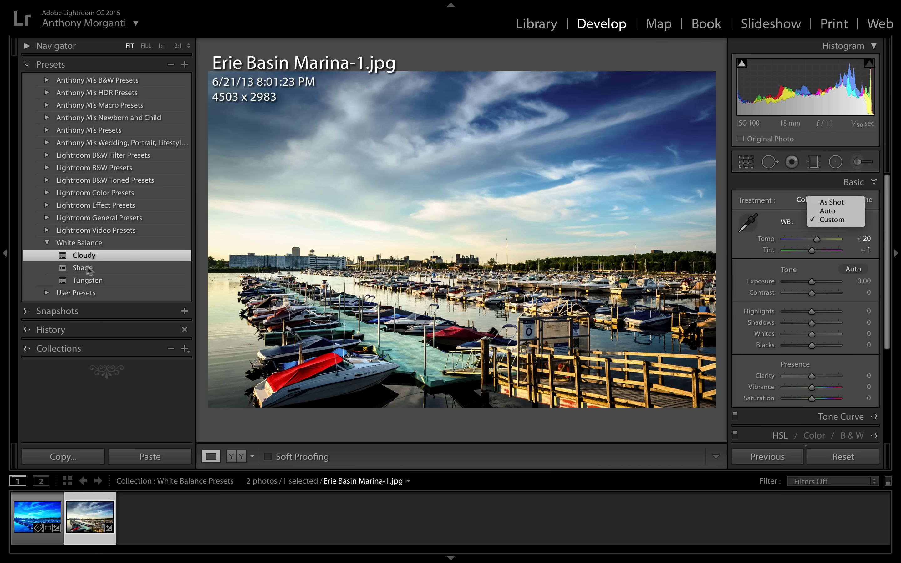
{"action": "left_click", "coordinate": [88, 284]}
{"action": "left_click", "coordinate": [88, 282]}
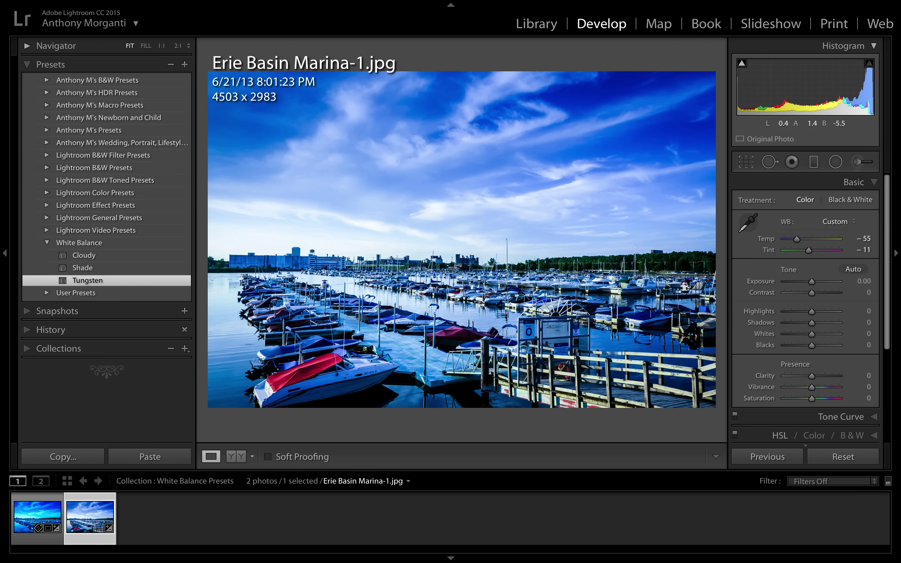
{"action": "left_click", "coordinate": [81, 269]}
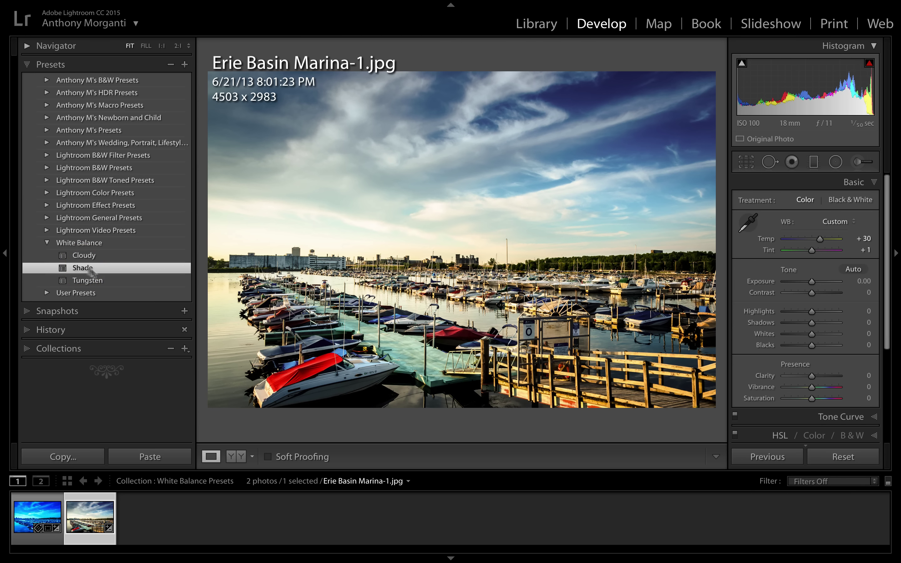
{"action": "left_click", "coordinate": [94, 257]}
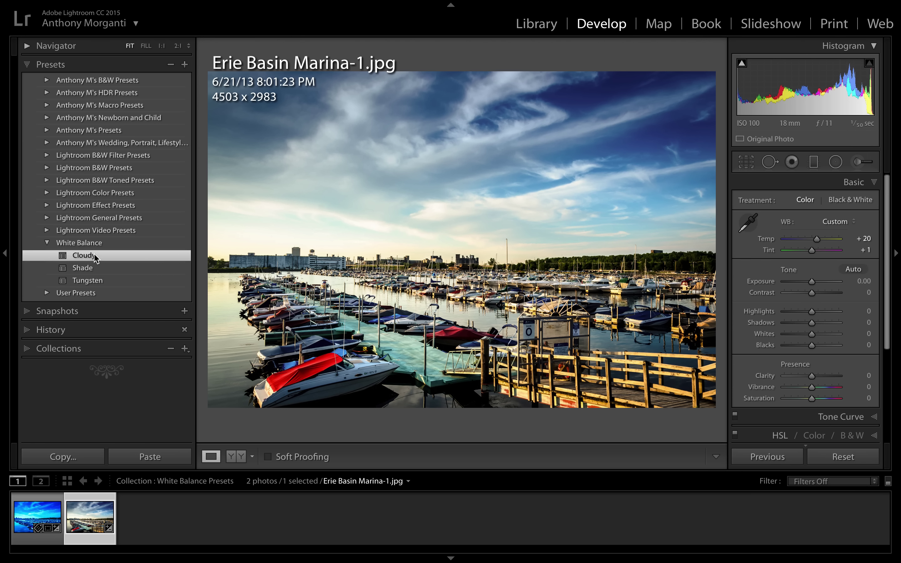
{"action": "key", "text": "Left"}
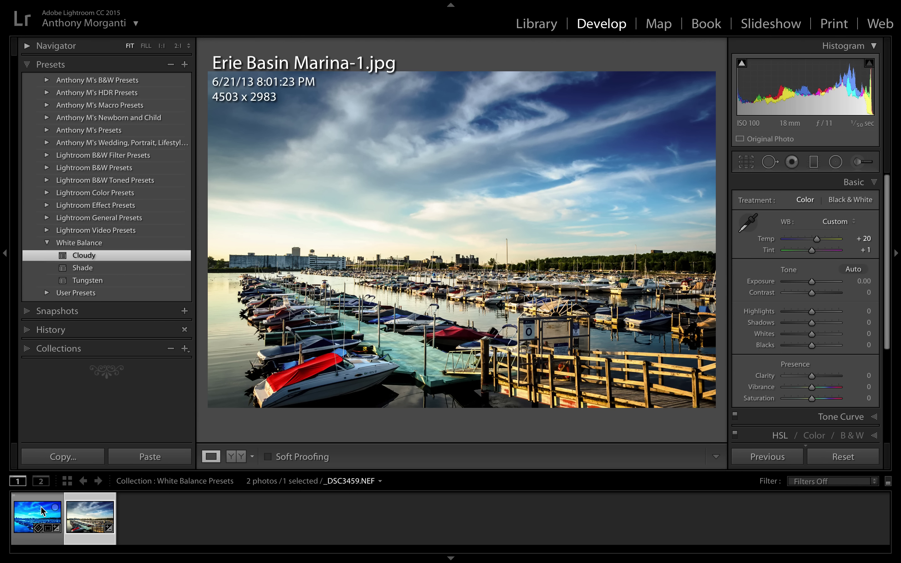
{"action": "left_click", "coordinate": [846, 221]}
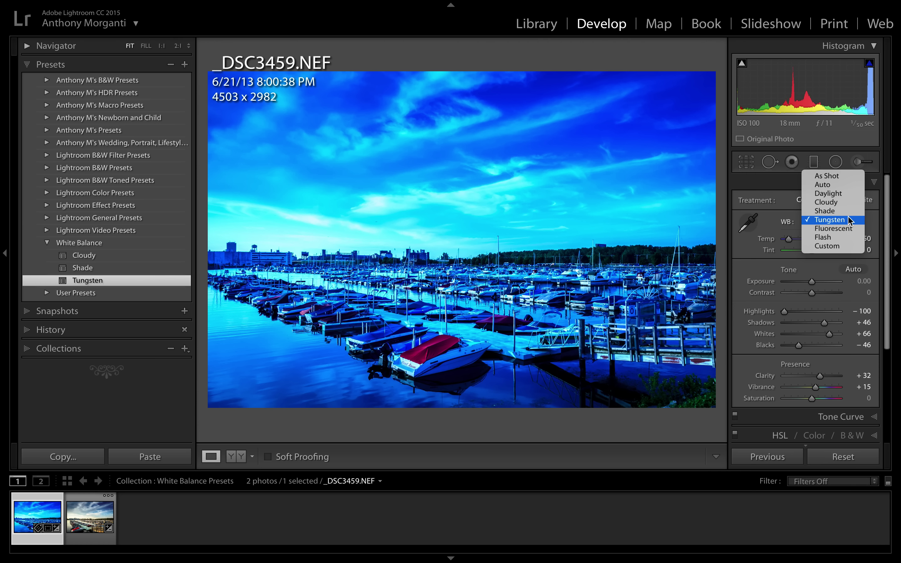
{"action": "left_click", "coordinate": [849, 220]}
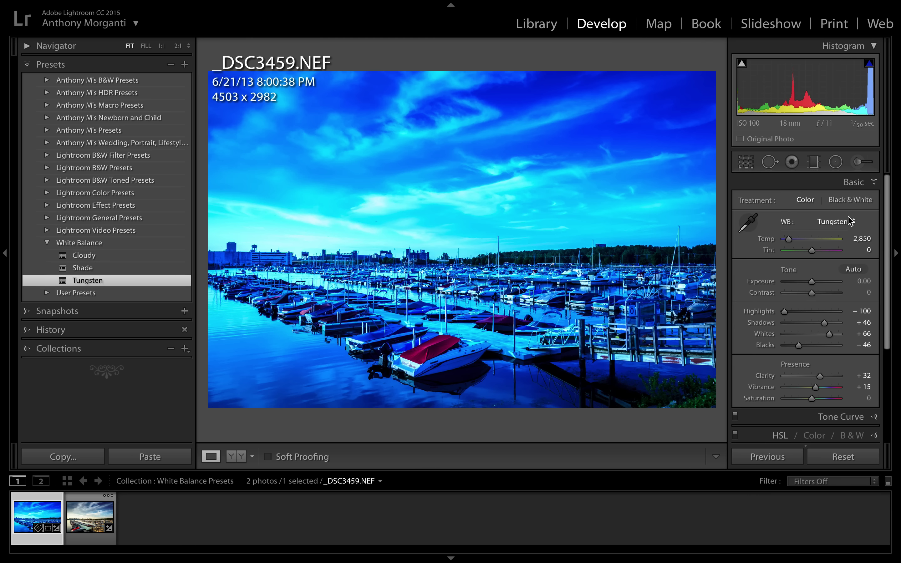